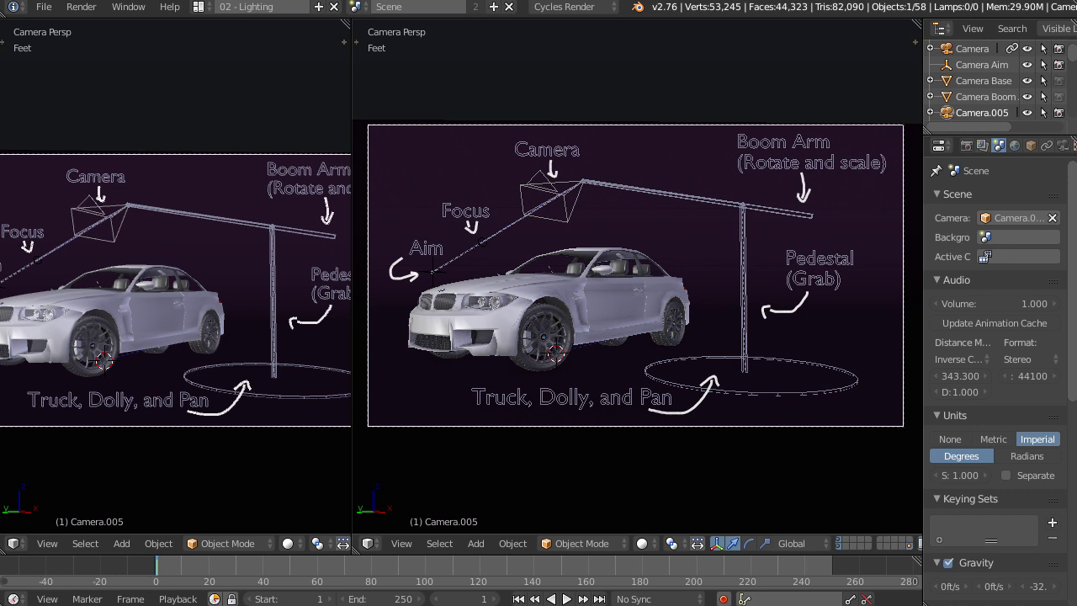
Step: Select the Camera Aim empty and set Camera as the scene's active camera
right_click(440, 281)
right_click(441, 277)
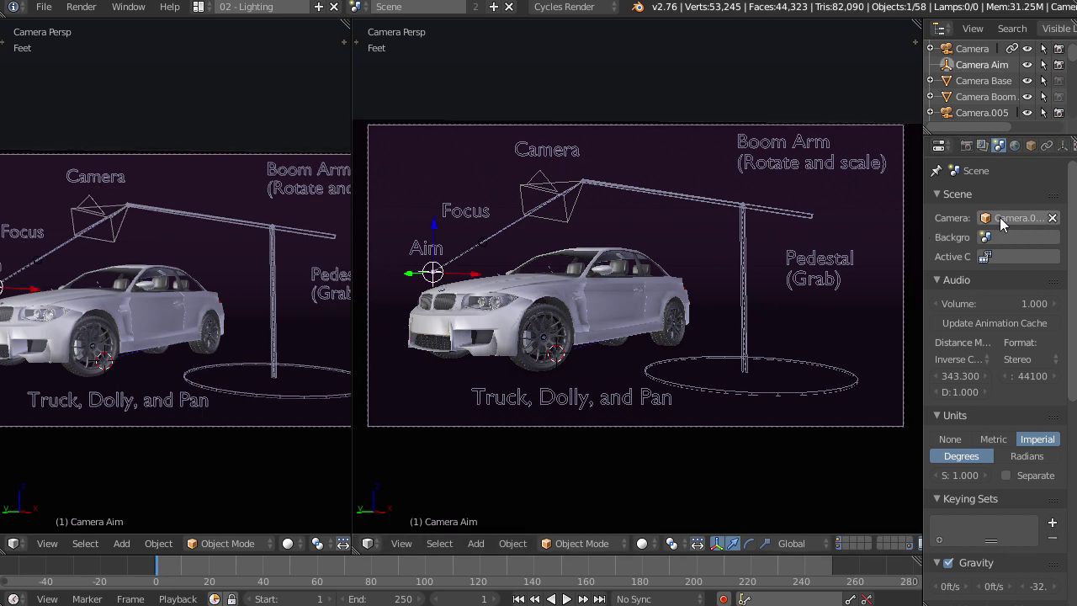
click(998, 217)
click(925, 241)
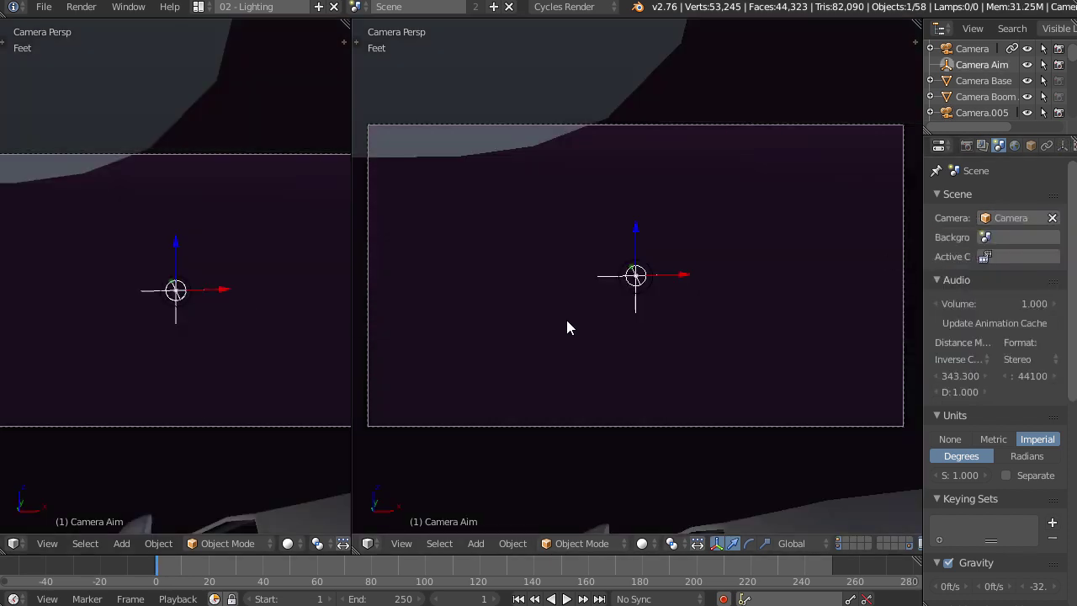
Step: In top view, move the Camera Aim empty to a new position
key(KP_7)
key(g)
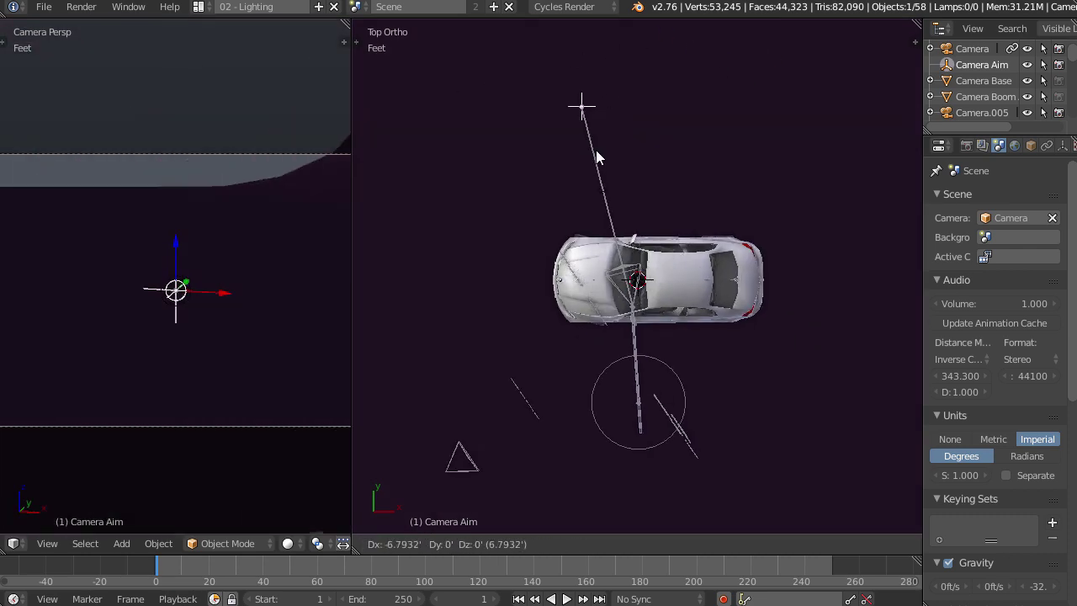
click(569, 143)
Step: Move the Camera Base further down and rotate it to a new heading
right_click(670, 371)
right_click(671, 366)
key(g)
click(705, 534)
shift+middle_drag(643, 467, 650, 313)
key(r)
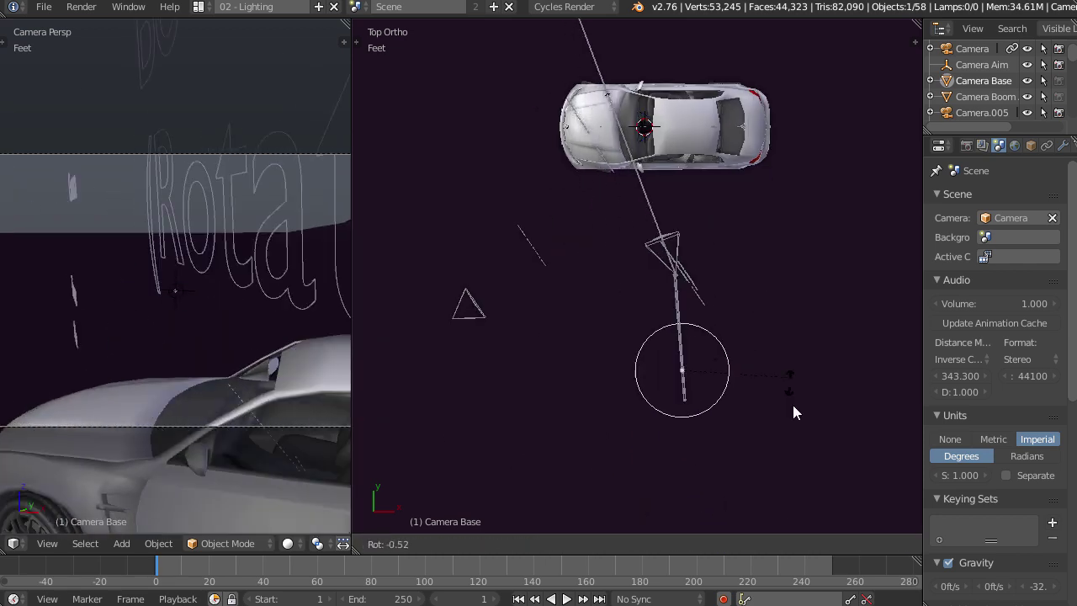
click(777, 380)
Step: Move the Camera Aim target onto the car's front end
shift+scroll(618, 80, up, 5)
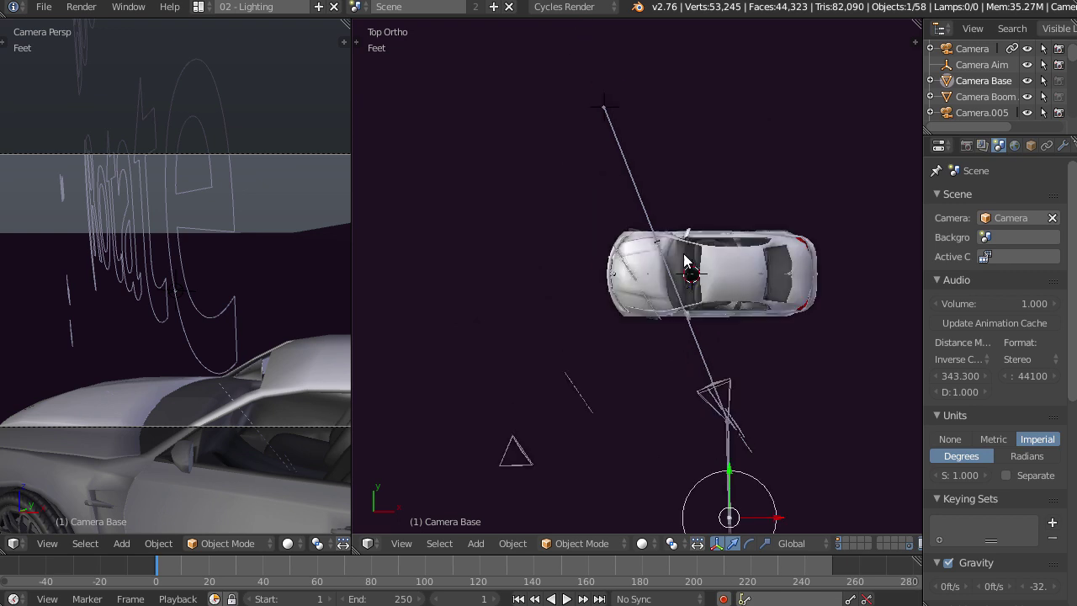
right_click(606, 103)
key(g)
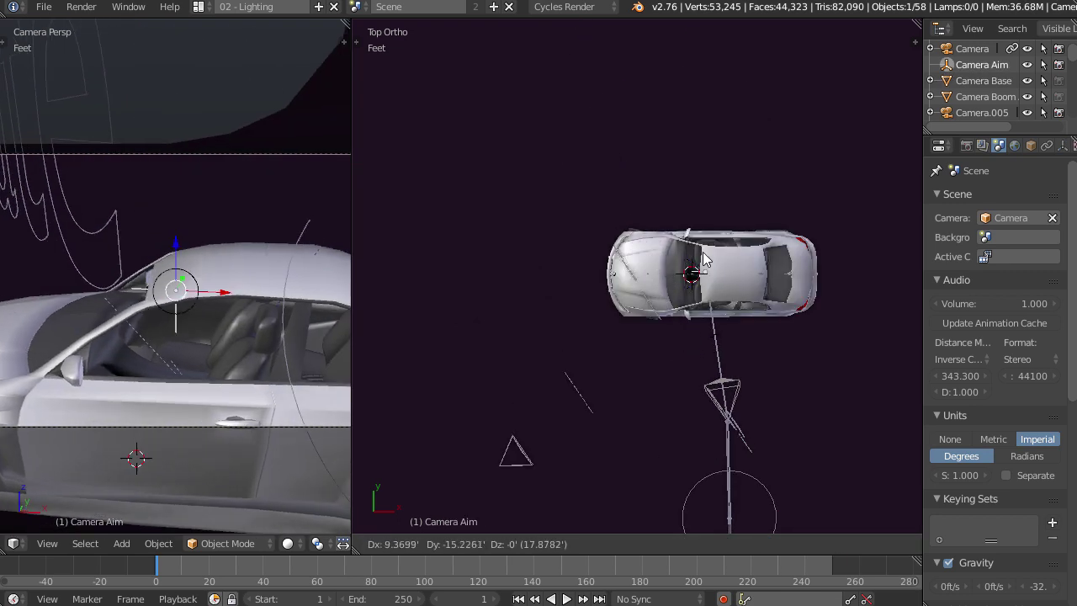
click(668, 269)
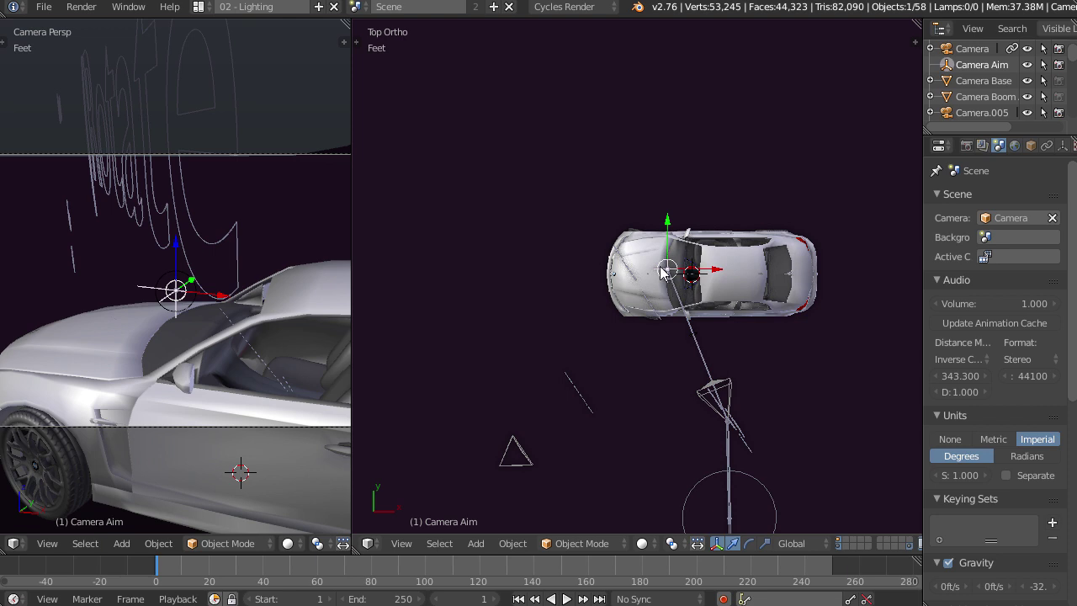
Step: Orbit in perspective around the car, boom arm and pedestal, cancelling a trial Camera Aim move
middle_drag(680, 284, 648, 302)
key(g)
right_click(659, 311)
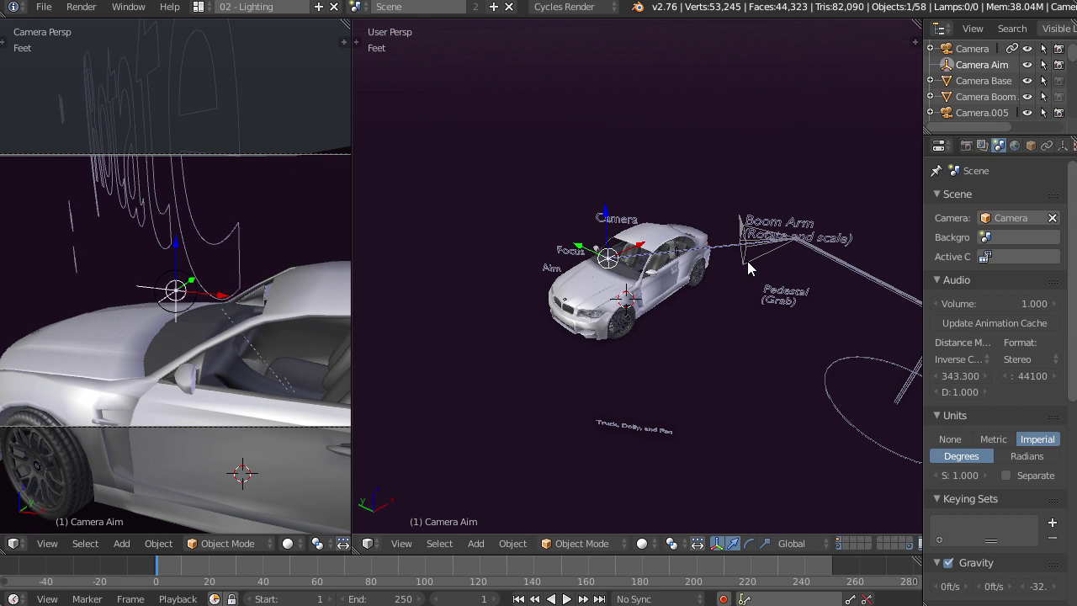
middle_drag(751, 278, 733, 330)
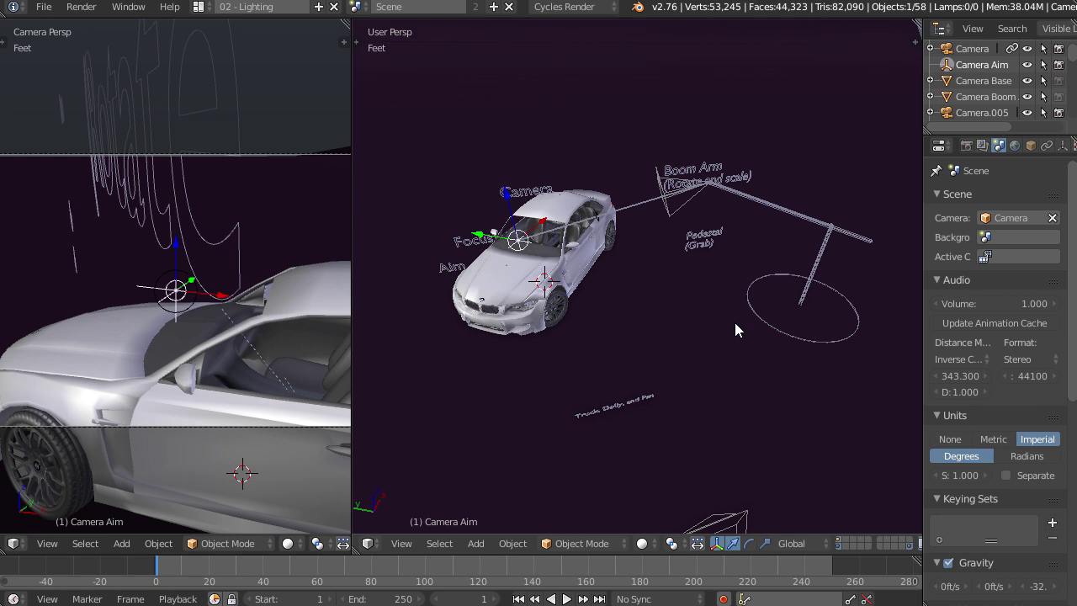
middle_drag(677, 316, 715, 265)
Step: Reposition the Camera Aim target onto the car's cabin
key(g)
click(718, 263)
middle_drag(746, 228, 652, 240)
Step: Hide the annotation text layer and switch the camera viewport to Rendered shading
right_click(648, 221)
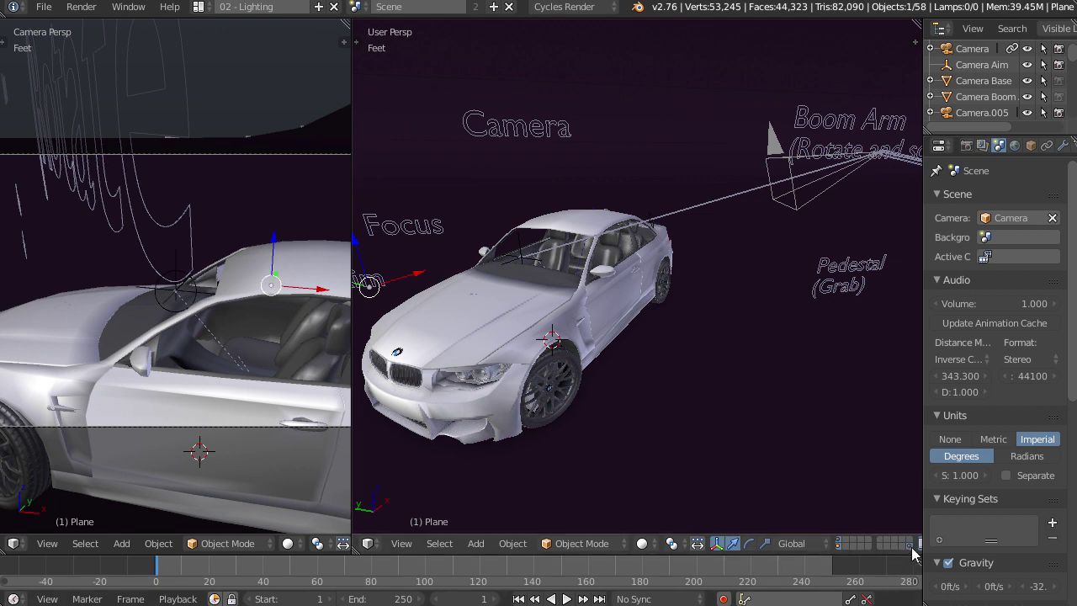
click(913, 547)
middle_drag(724, 420, 658, 233)
right_click(665, 217)
click(287, 542)
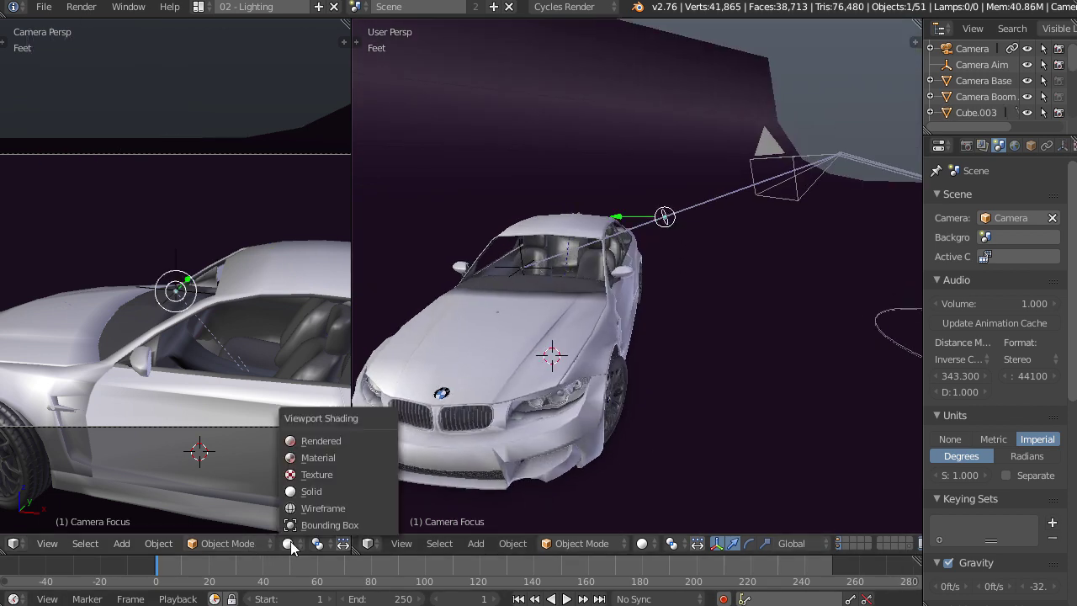
click(306, 440)
Step: Move the Camera Focus empty in several passes until it sits on the windshield
middle_drag(786, 229, 813, 219)
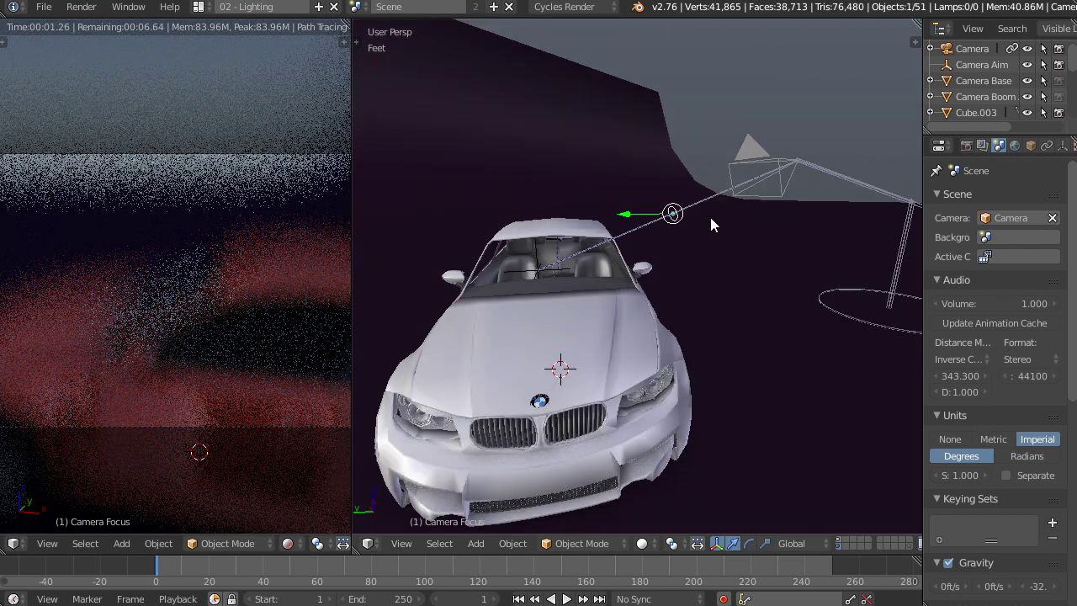
middle_drag(696, 225, 608, 281)
key(g)
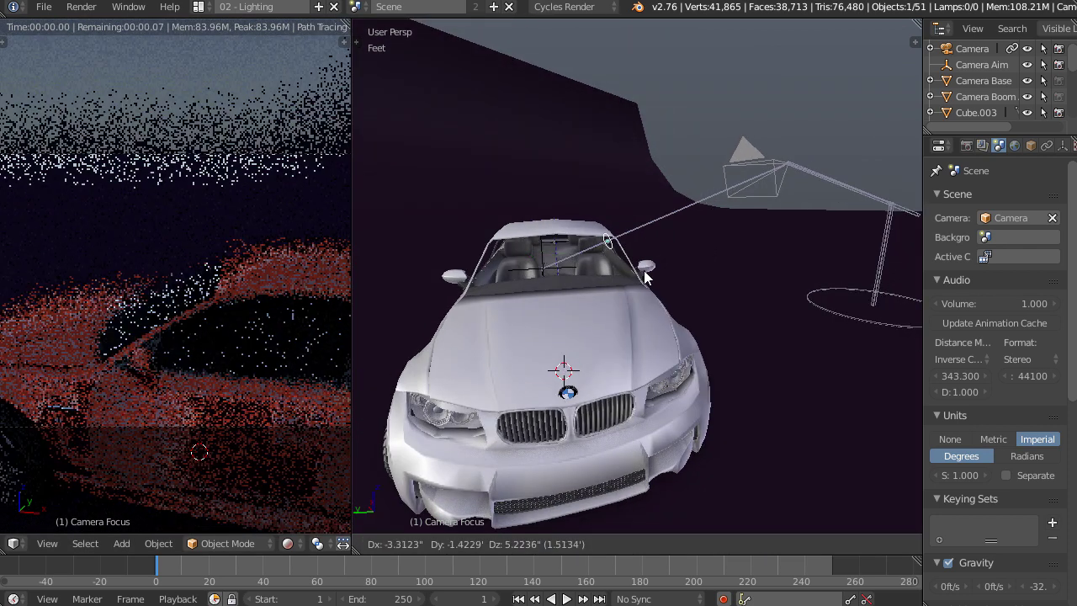
click(645, 278)
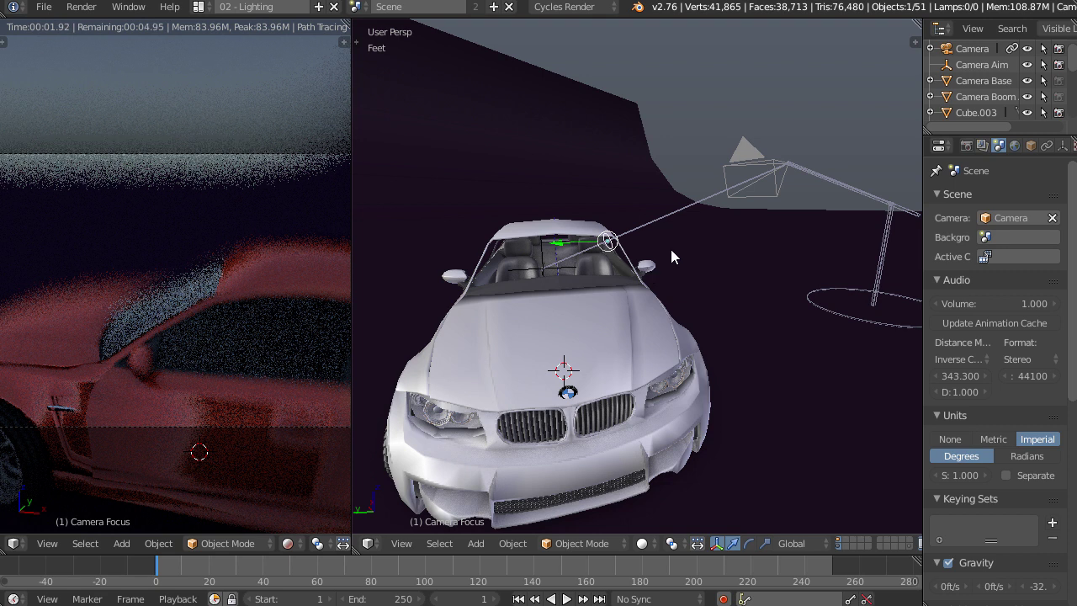
key(g)
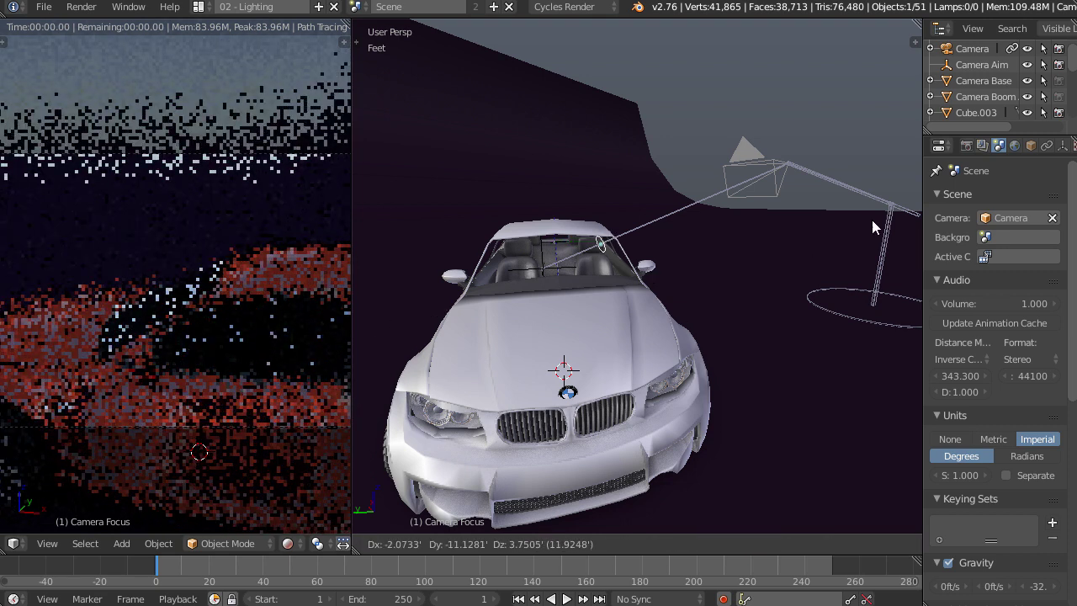
click(403, 181)
middle_drag(708, 244, 652, 284)
key(g)
click(570, 320)
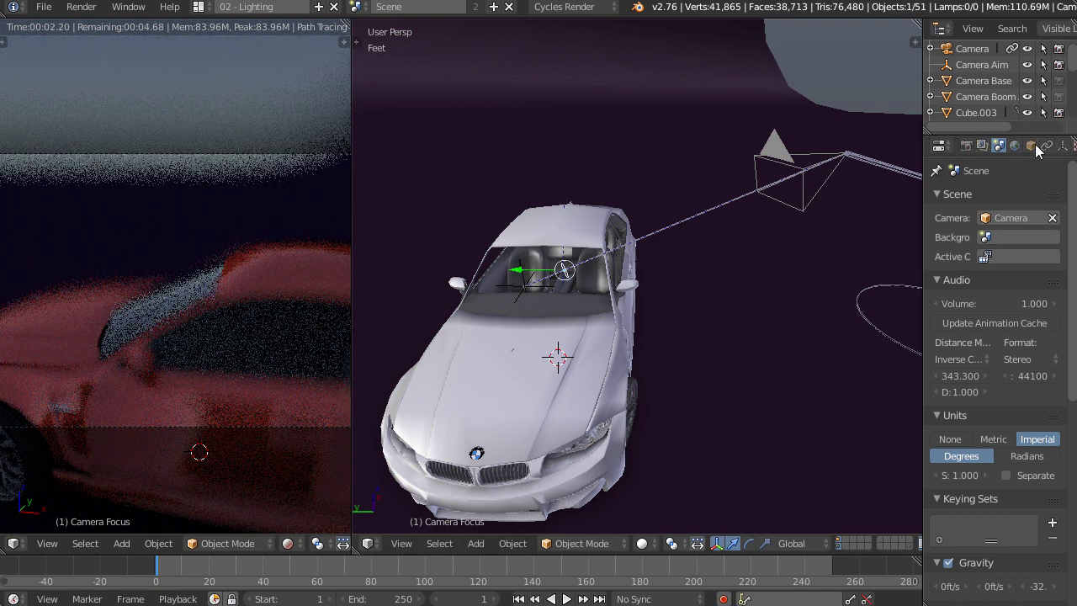
Step: Show Camera Focus's Object Constraints and browse constraint types without adding one
click(1047, 145)
middle_drag(539, 314, 890, 271)
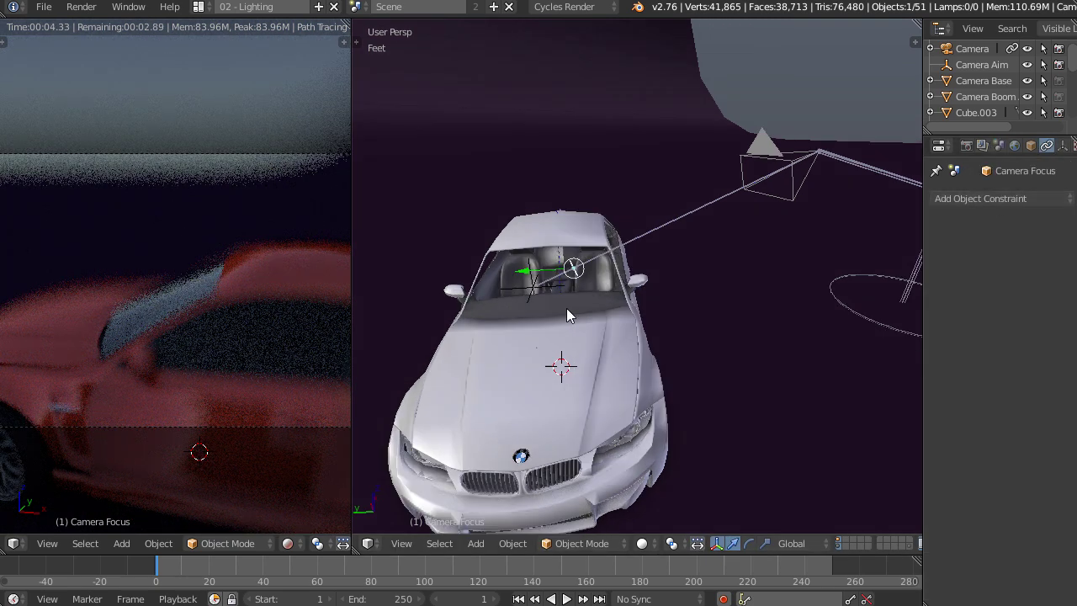
click(995, 196)
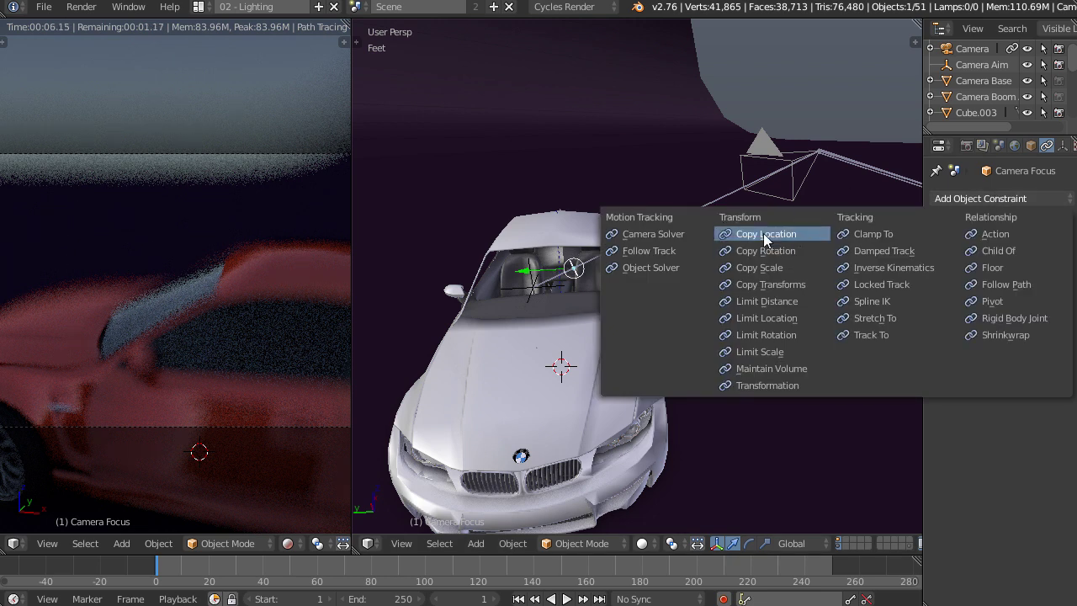
key(Escape)
Step: Nudge Camera Focus to the windshield's top edge and return the camera view to Solid shading
middle_drag(717, 350, 655, 349)
middle_drag(624, 283, 570, 308)
key(g)
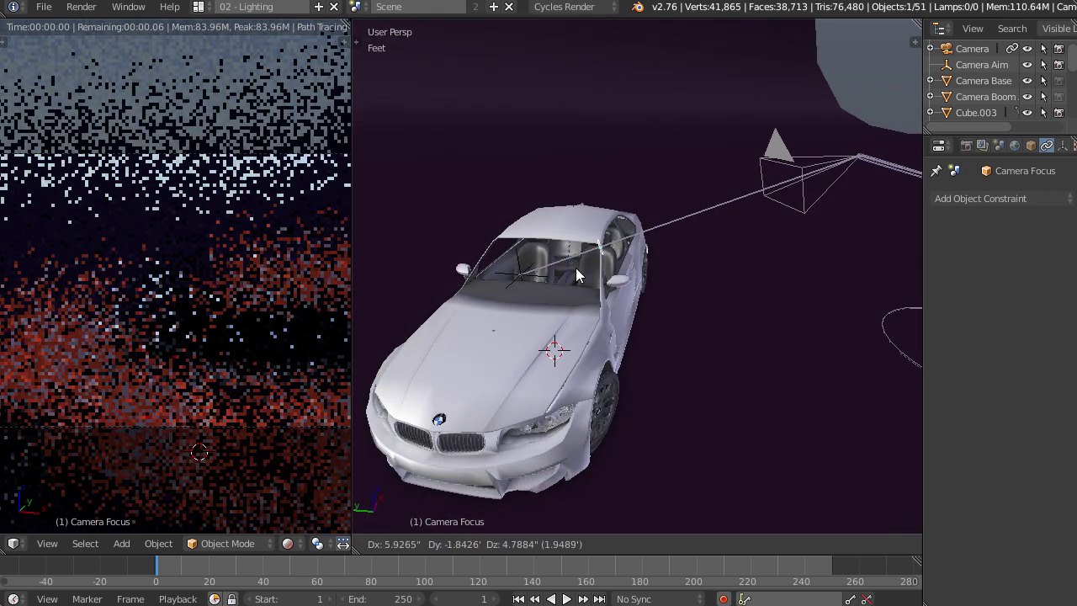
click(587, 271)
key(g)
click(591, 272)
middle_drag(592, 272, 750, 341)
key(g)
click(593, 309)
key(shift+z)
middle_drag(580, 345, 652, 310)
Step: Rotate the Camera Boom Arm to a new angle and move the boom stand
right_click(799, 187)
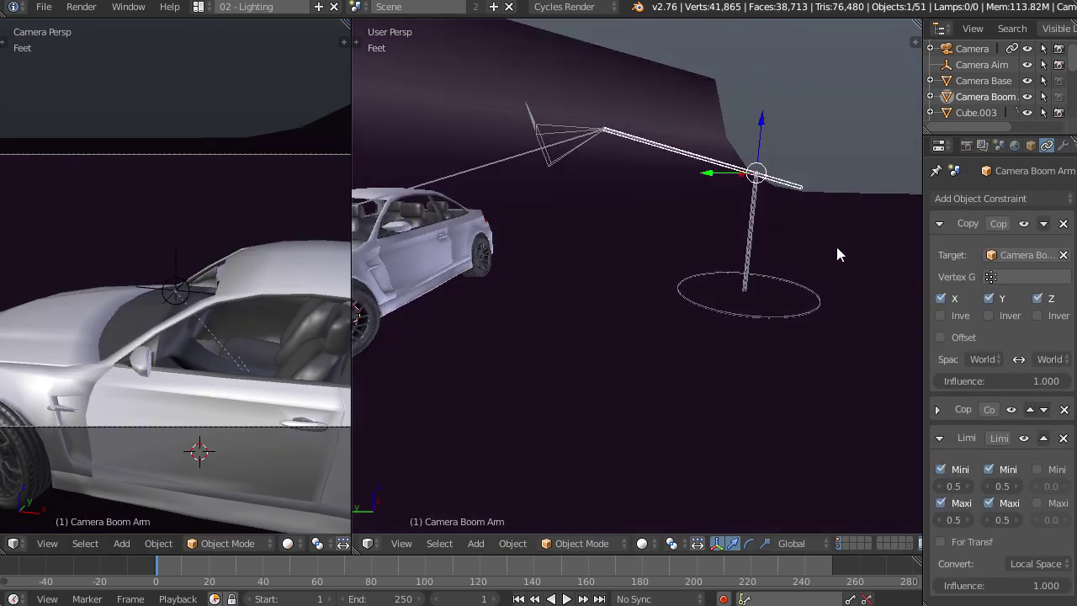
key(r)
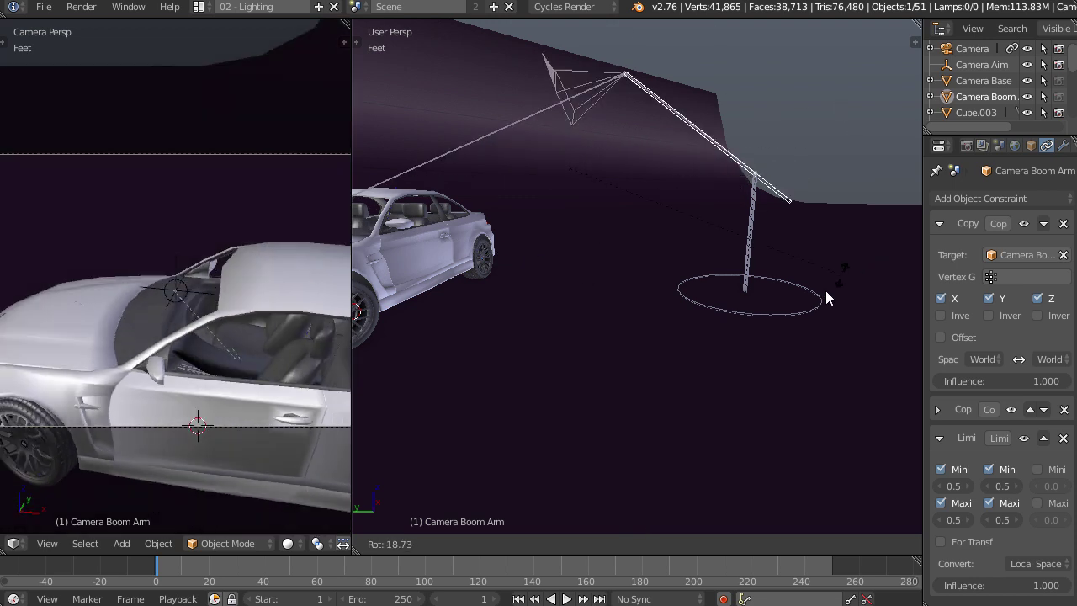
click(769, 260)
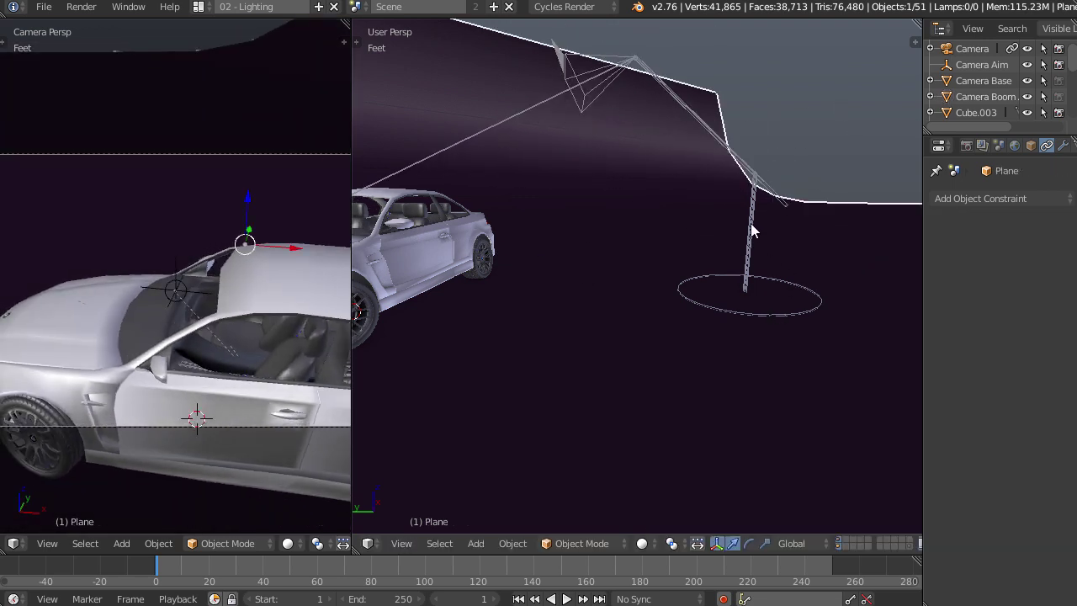
middle_drag(753, 232, 754, 282)
key(g)
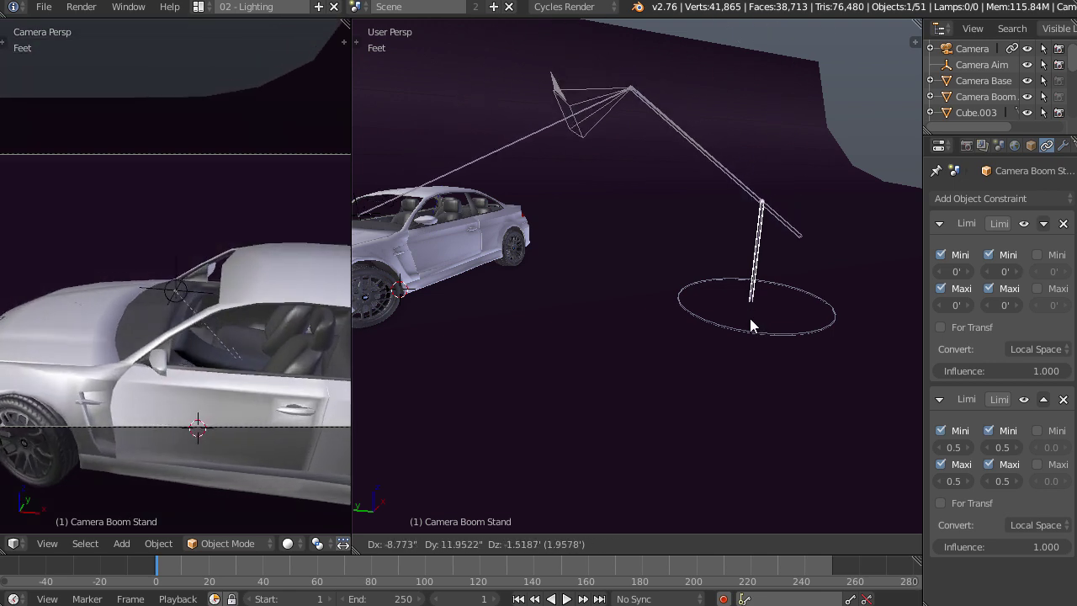
click(812, 184)
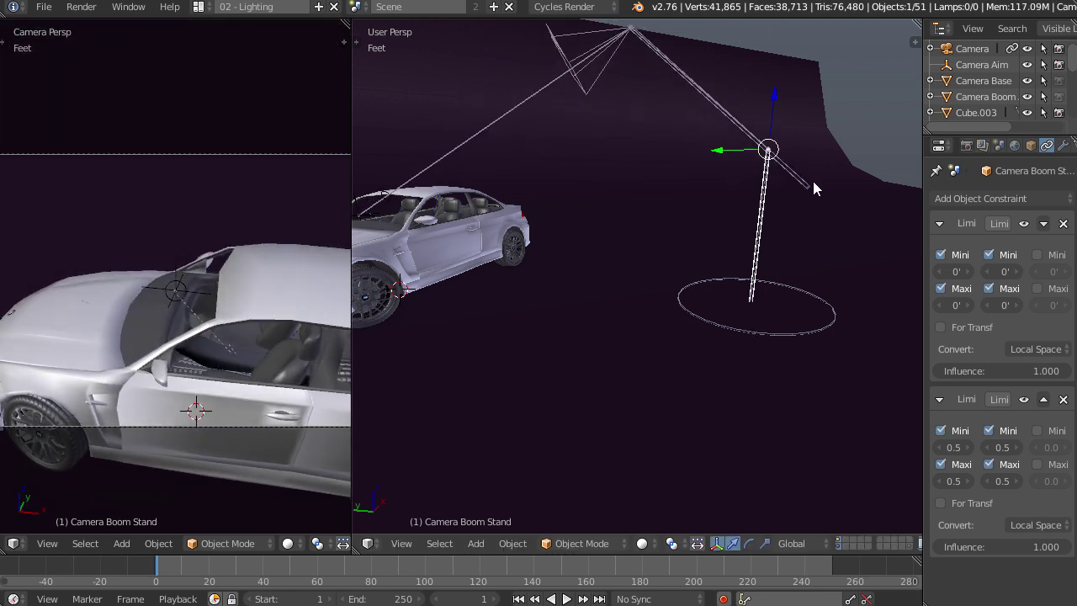
Step: Reselect the Camera Boom Arm and scale it
right_click(806, 181)
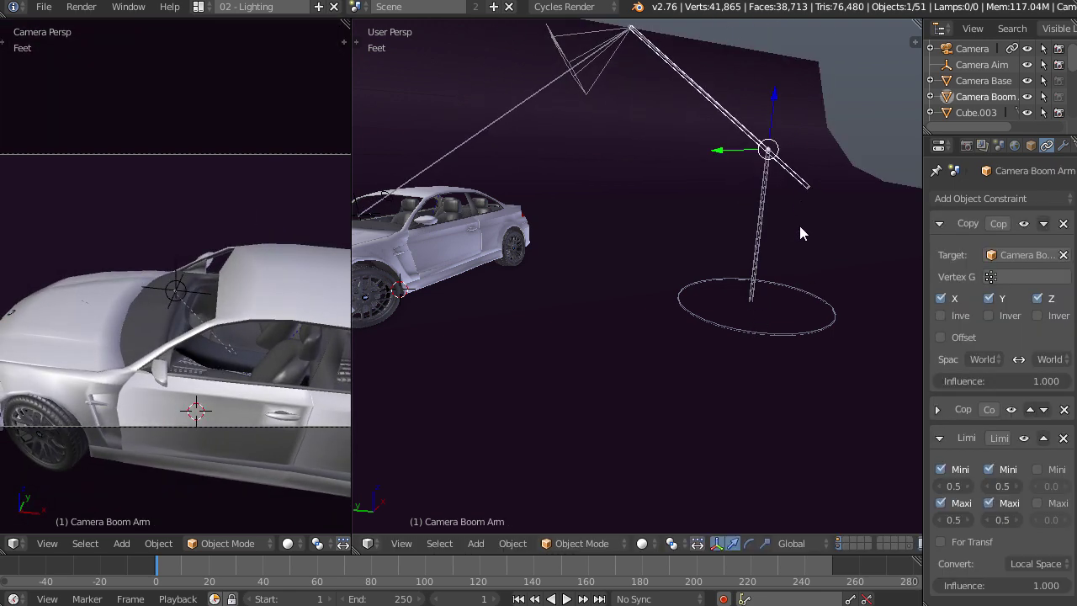
middle_drag(792, 307, 808, 308)
key(s)
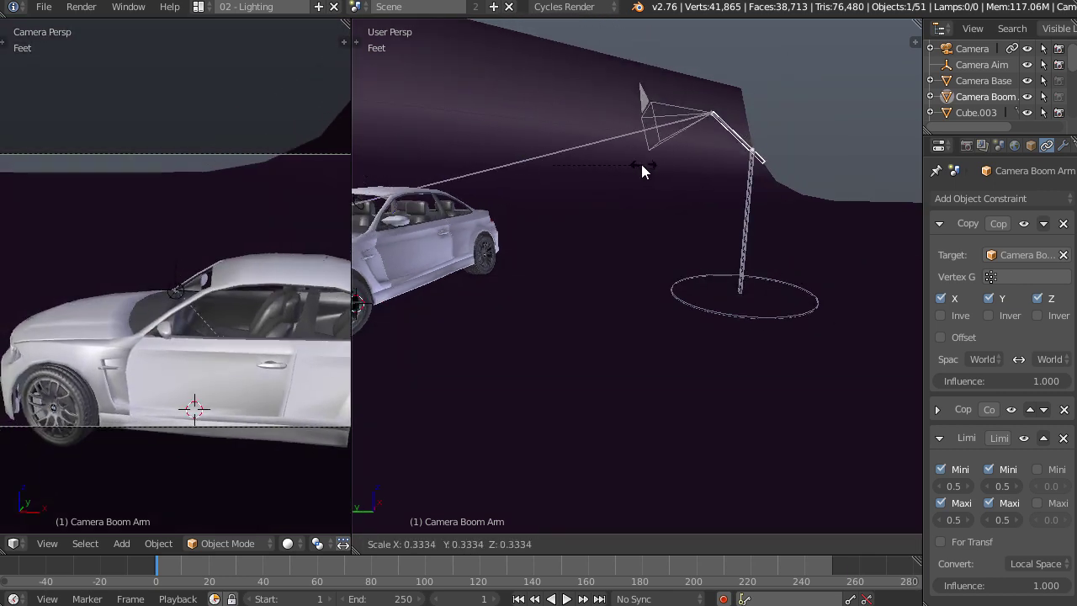
click(842, 228)
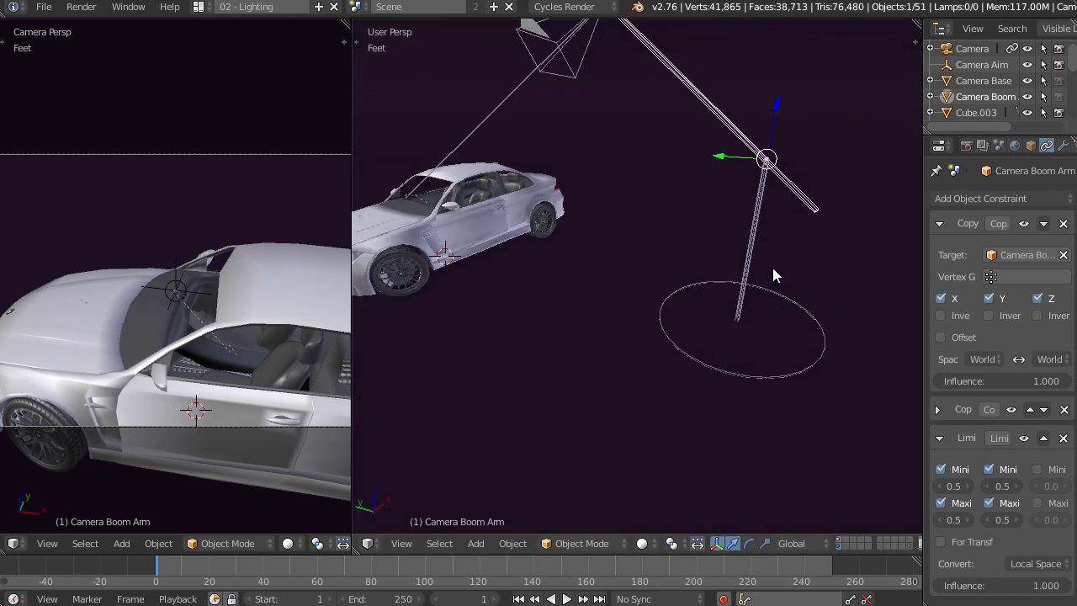
Step: Move and rotate the Camera Base so the rig stands off the car's front corner
right_click(803, 307)
right_click(804, 308)
middle_drag(806, 308, 817, 336)
key(g)
click(845, 358)
middle_drag(835, 374, 819, 329)
key(r)
click(810, 440)
middle_drag(716, 463, 708, 386)
scroll(761, 409, down, 4)
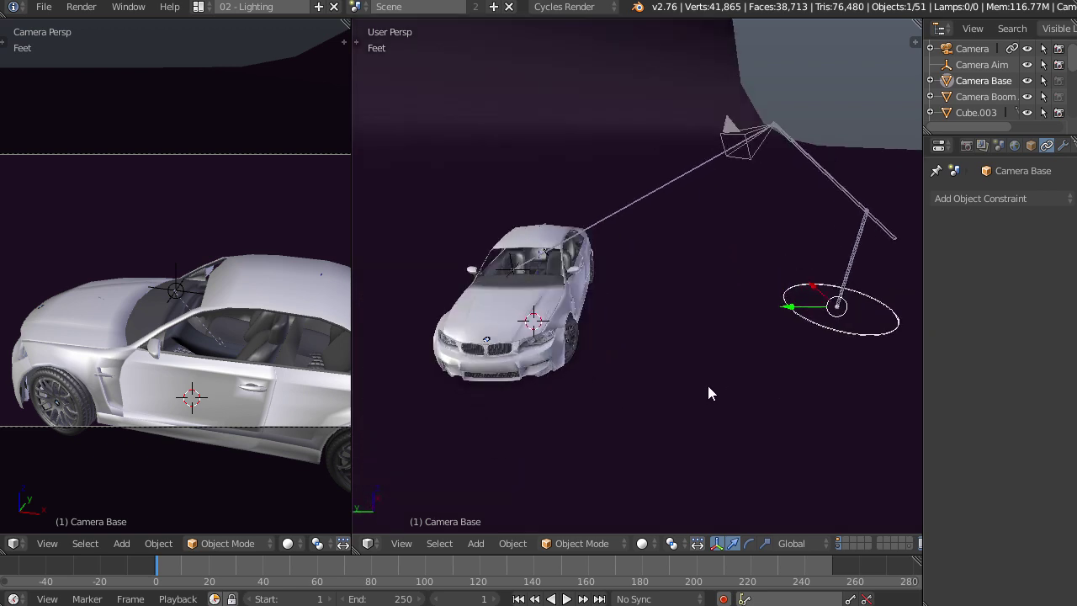